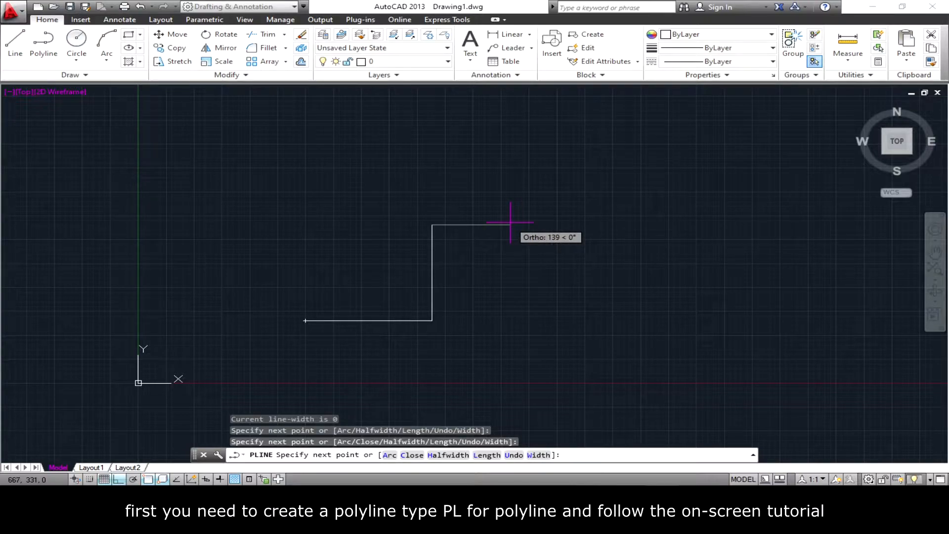
Finish the open two-segment L-shaped polyline and try to fillet its corner with a radius of 0
key(Escape)
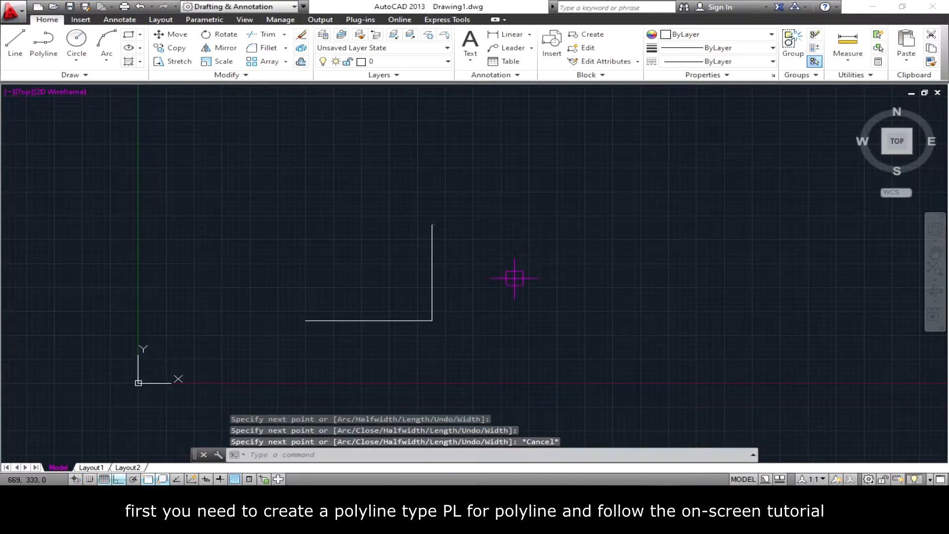
scroll(494, 284, up, 2)
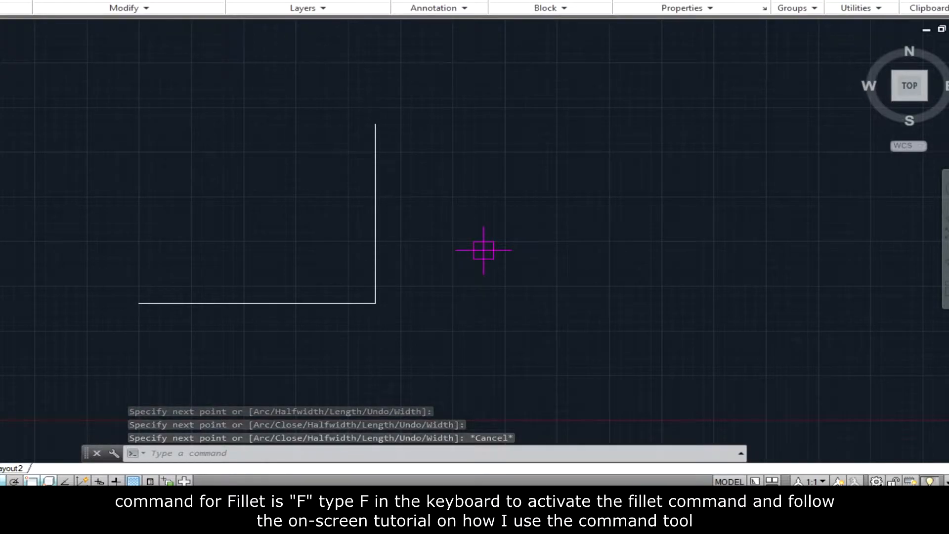
text(F)
key(Return)
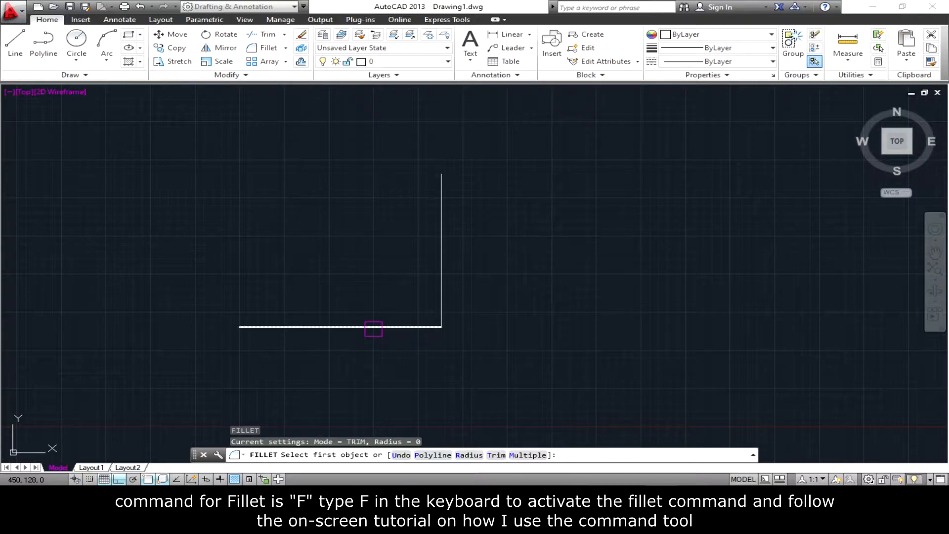
click(374, 328)
click(441, 284)
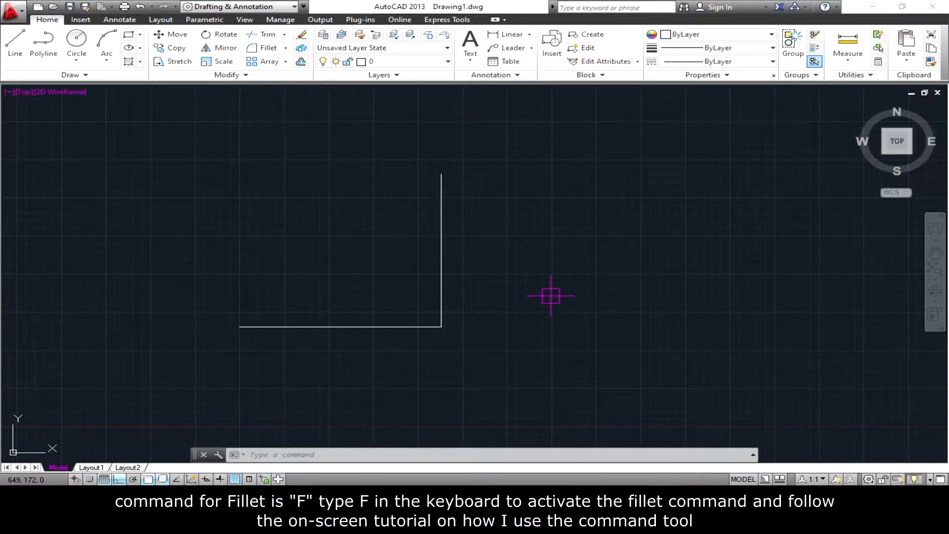
Fillet the corner between the vertical and horizontal segments of the L-shaped polyline with a radius of 50
text(f)
key(Return)
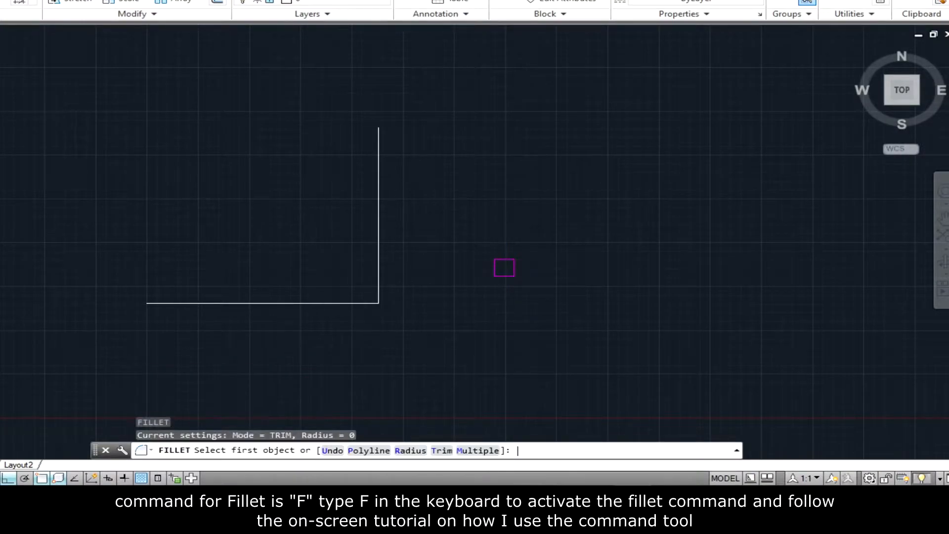
text(r)
key(Return)
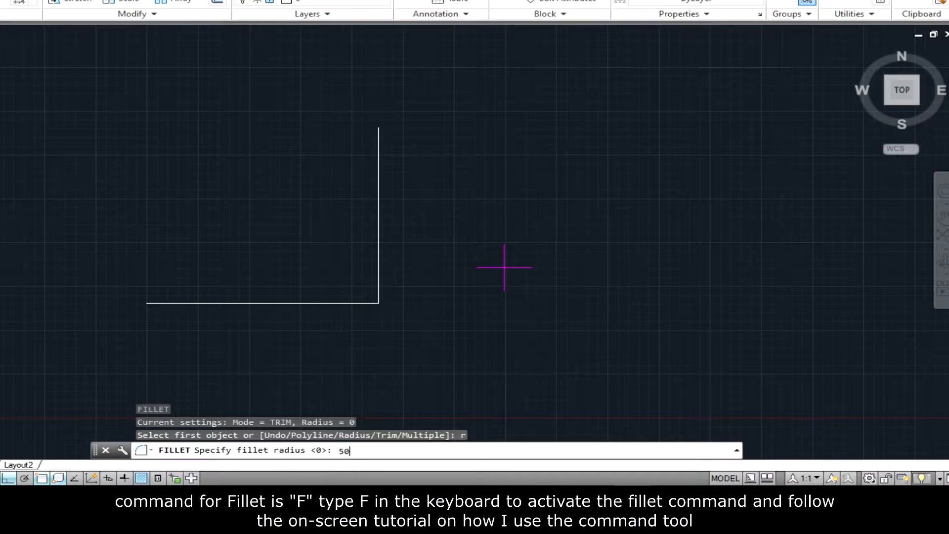
text(50)
key(Return)
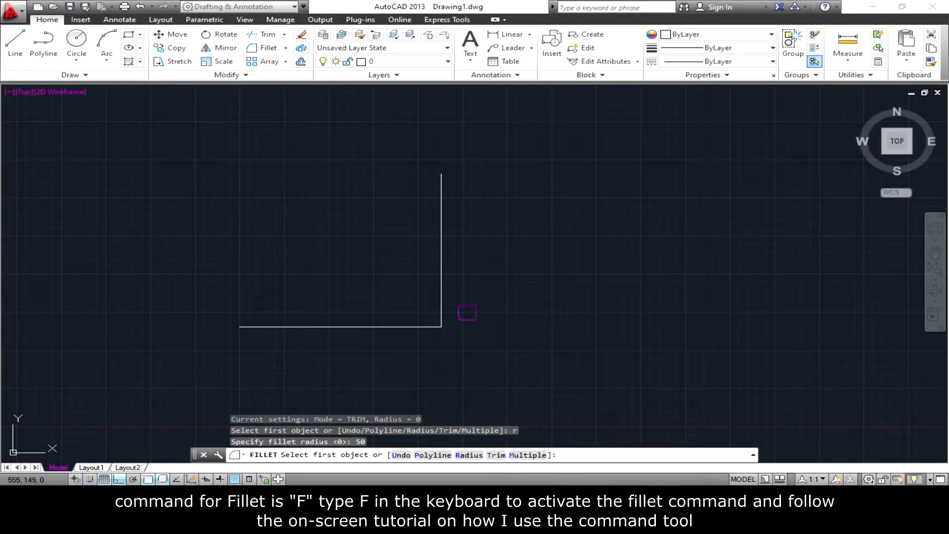
click(441, 274)
click(377, 326)
Draw a wide rectangle to the right of the filleted polyline
mouse_move(555, 320)
middle_down()
mouse_move(510, 309)
mouse_move(519, 310)
middle_up()
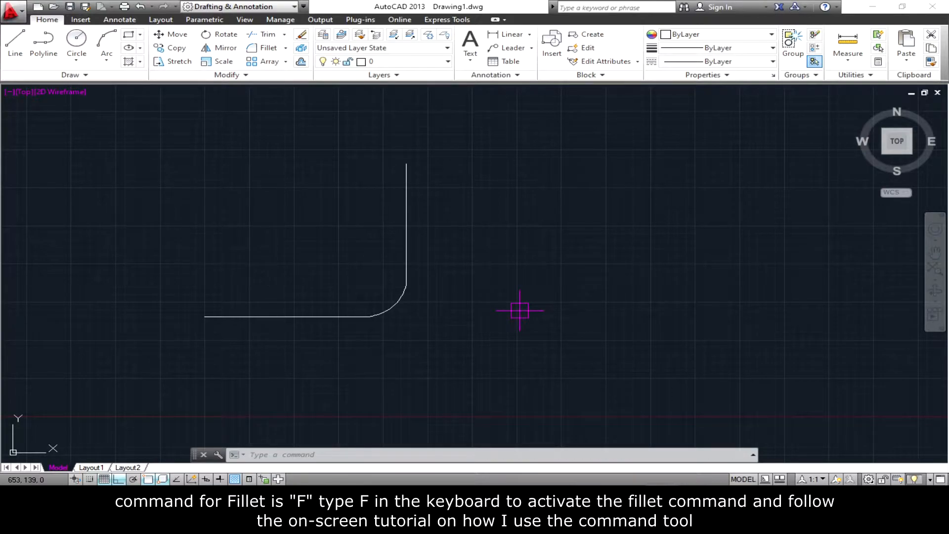
mouse_move(487, 295)
middle_down()
mouse_move(530, 313)
mouse_move(536, 341)
mouse_move(398, 305)
mouse_move(401, 278)
middle_up()
scroll(540, 333, down, 2)
click(128, 35)
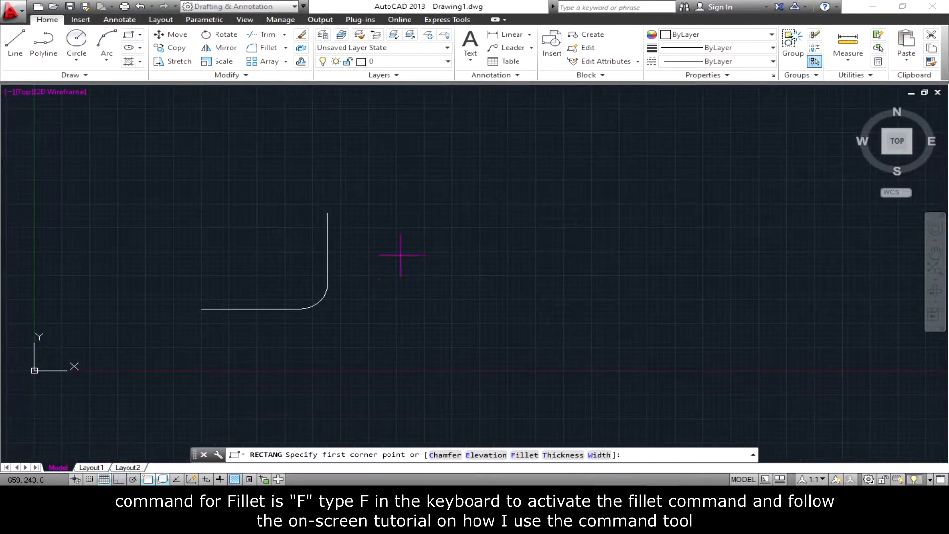
click(395, 225)
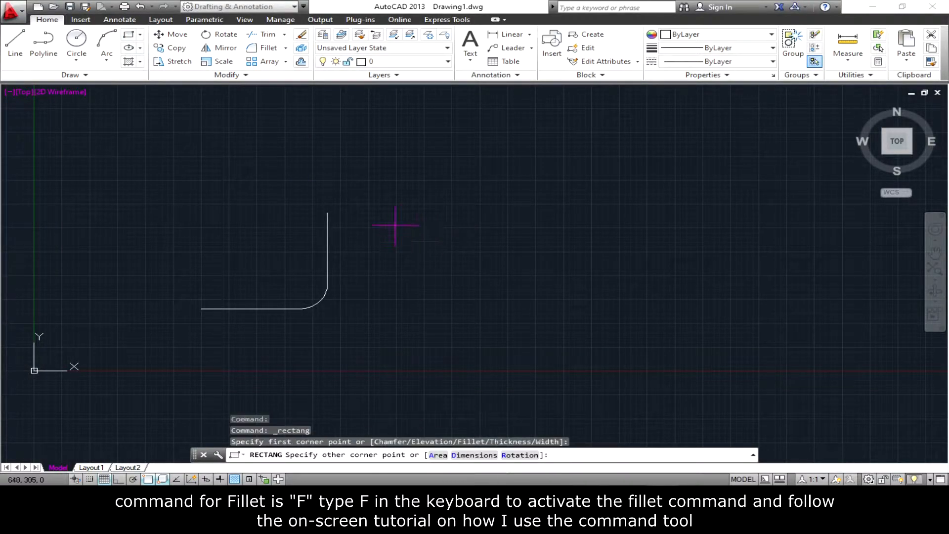
click(590, 307)
Fillet all four corners of the rectangle in one run with the Multiple option and a radius of 50
middle_drag(648, 314, 663, 297)
scroll(648, 293, up, 2)
scroll(663, 296, down, 2)
text(f)
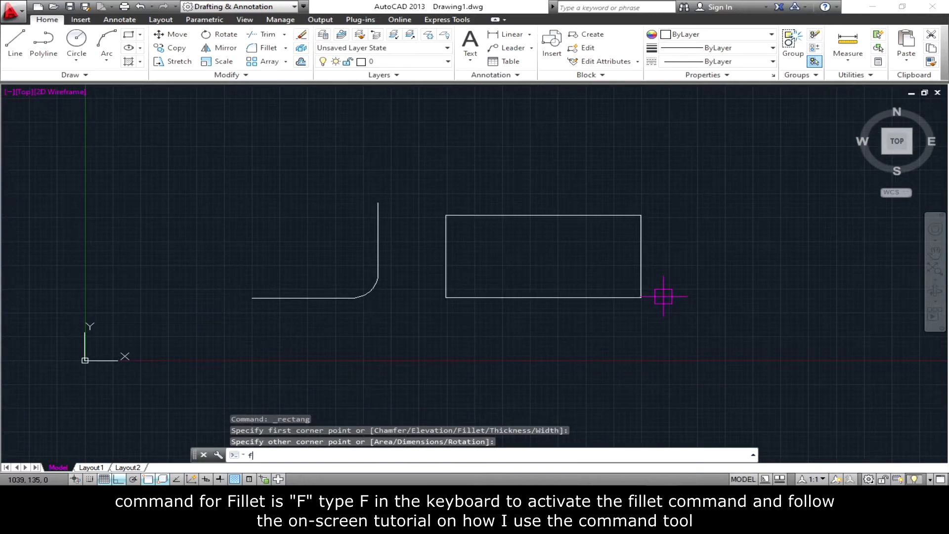
key(Return)
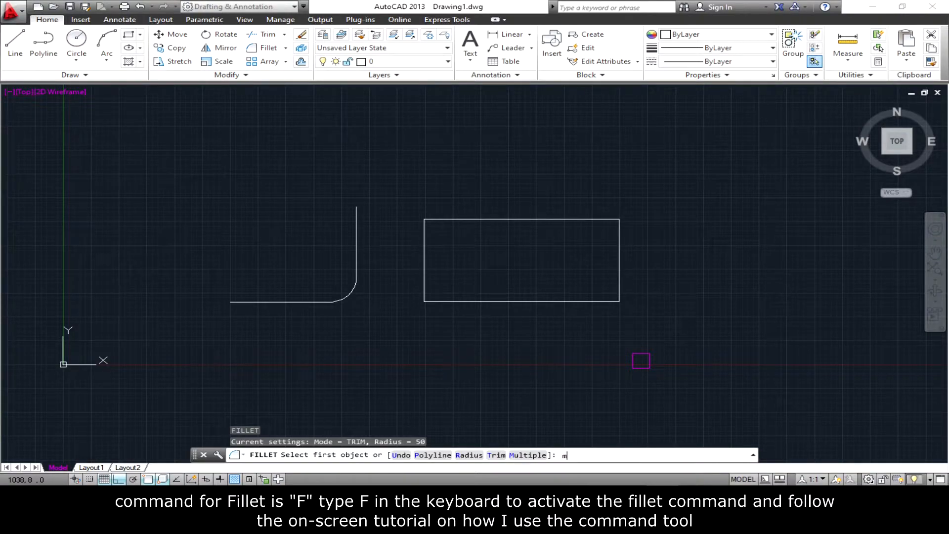
text(m)
key(Return)
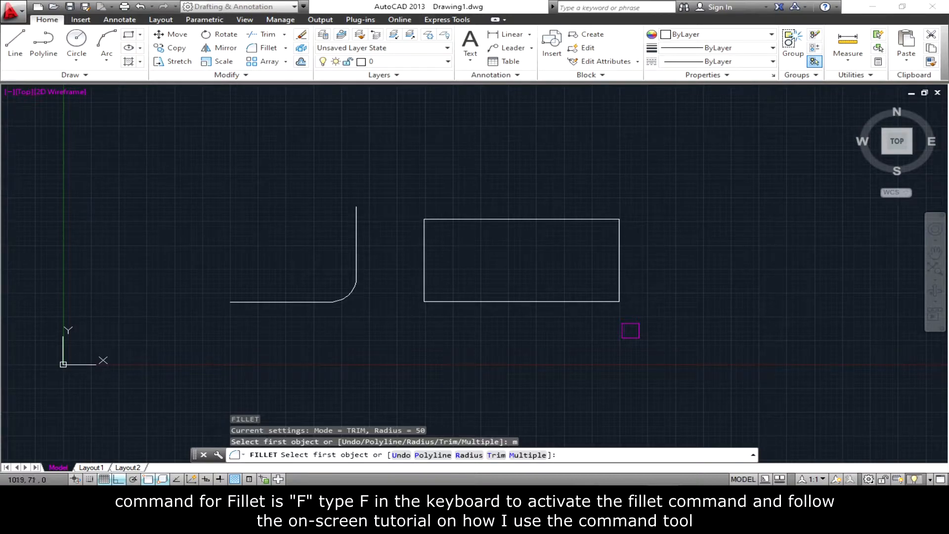
click(616, 280)
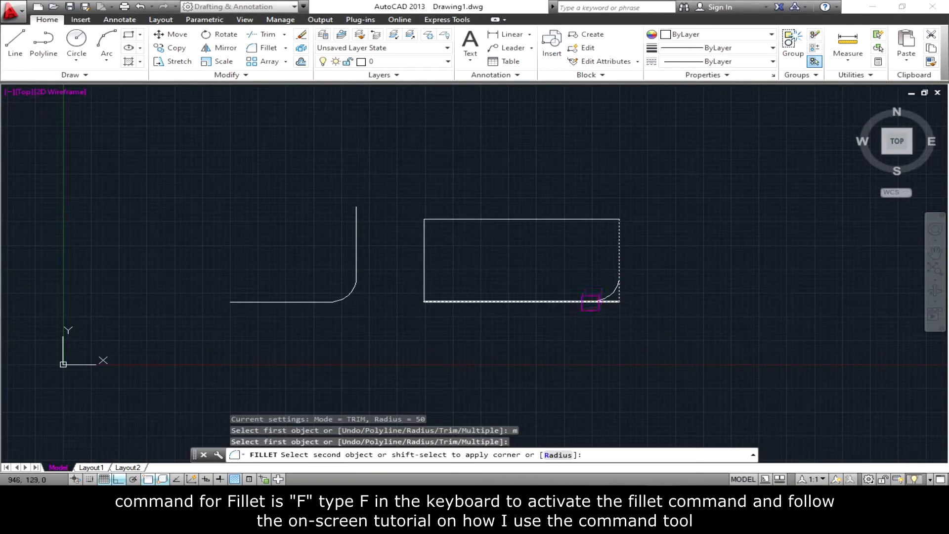
click(591, 302)
click(424, 271)
click(447, 300)
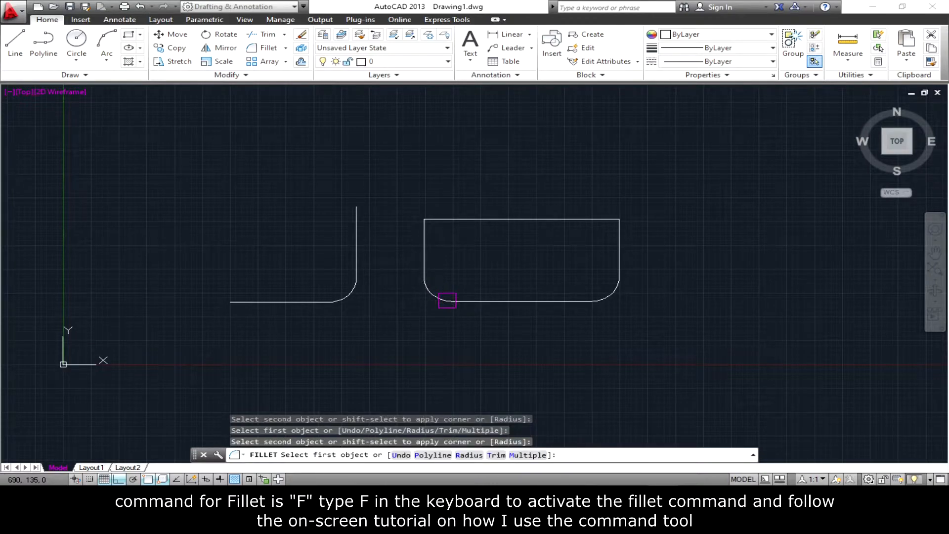
click(424, 247)
click(452, 220)
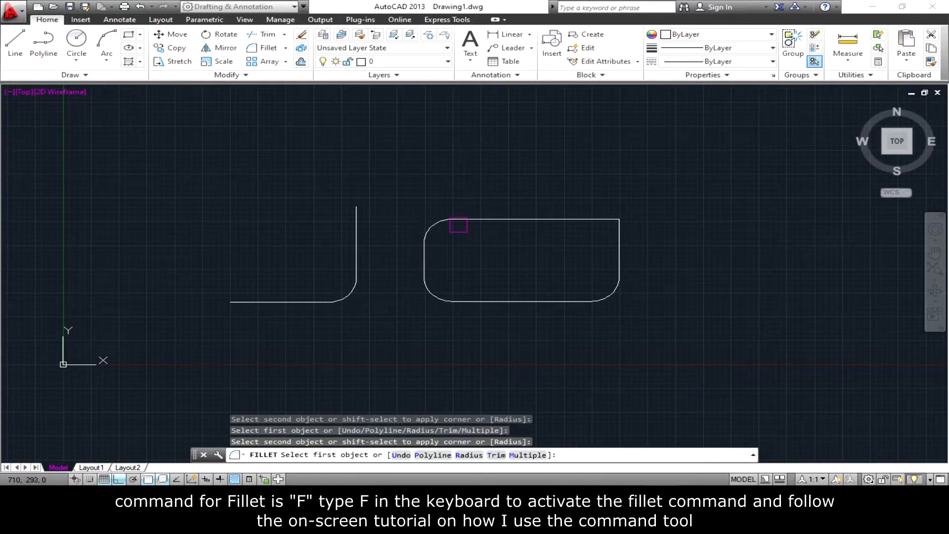
click(618, 246)
click(565, 219)
middle_drag(721, 311, 662, 312)
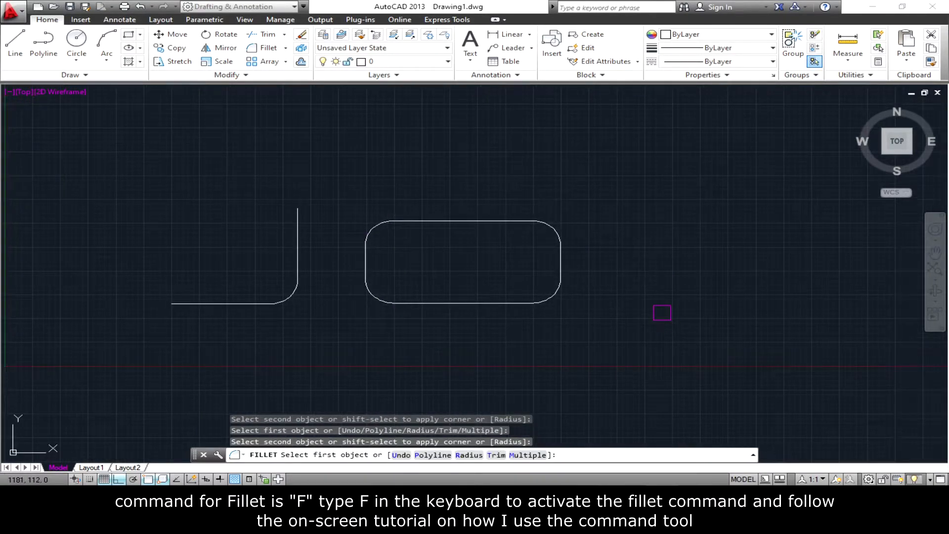
key(Escape)
Draw an L-shaped polyline to the right of the rounded rectangle, with one segment going down and one going right
mouse_move(662, 313)
middle_down()
mouse_move(524, 309)
mouse_move(587, 313)
mouse_move(538, 295)
middle_up()
scroll(587, 313, down, 2)
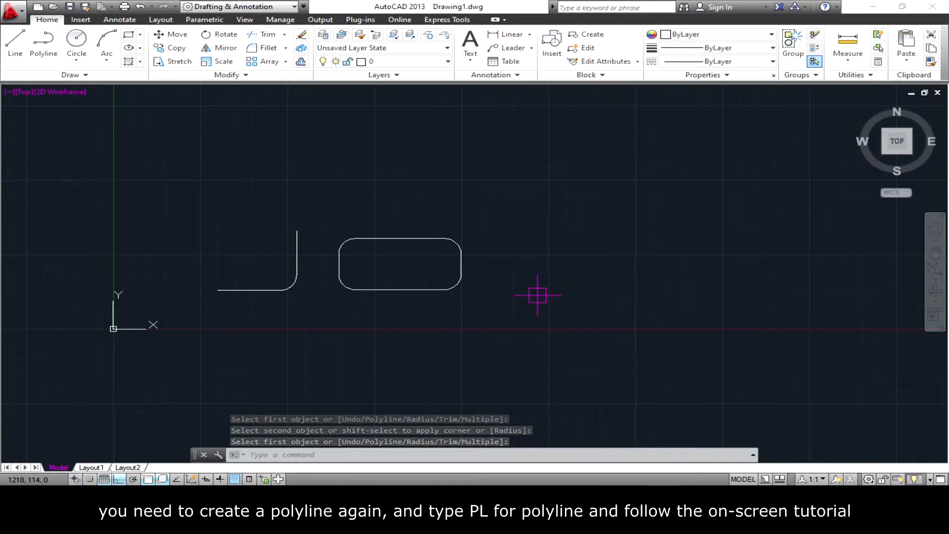
text(pl)
key(Return)
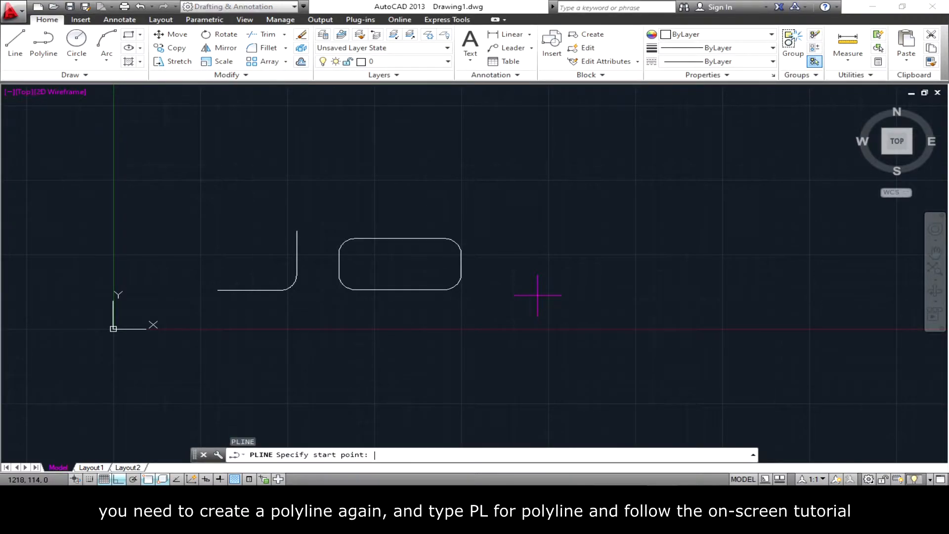
click(519, 201)
click(519, 276)
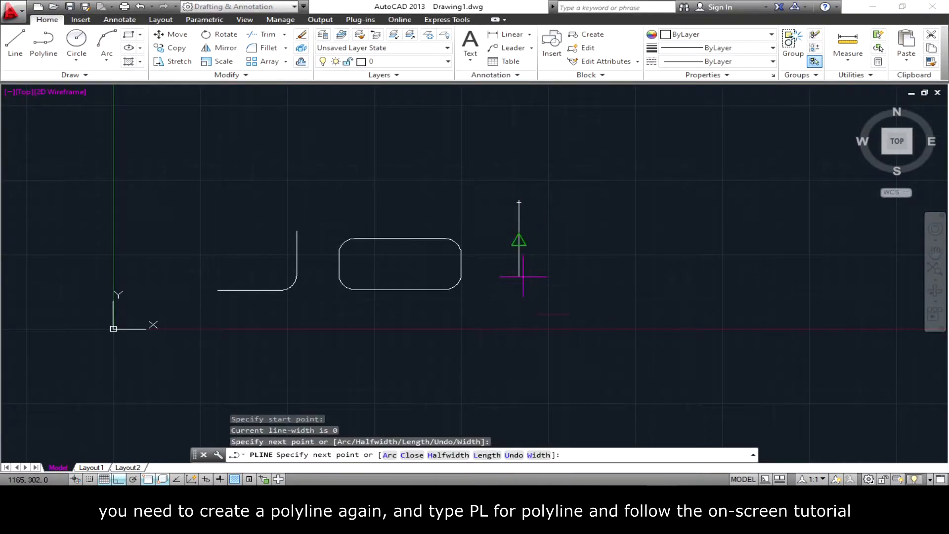
click(641, 276)
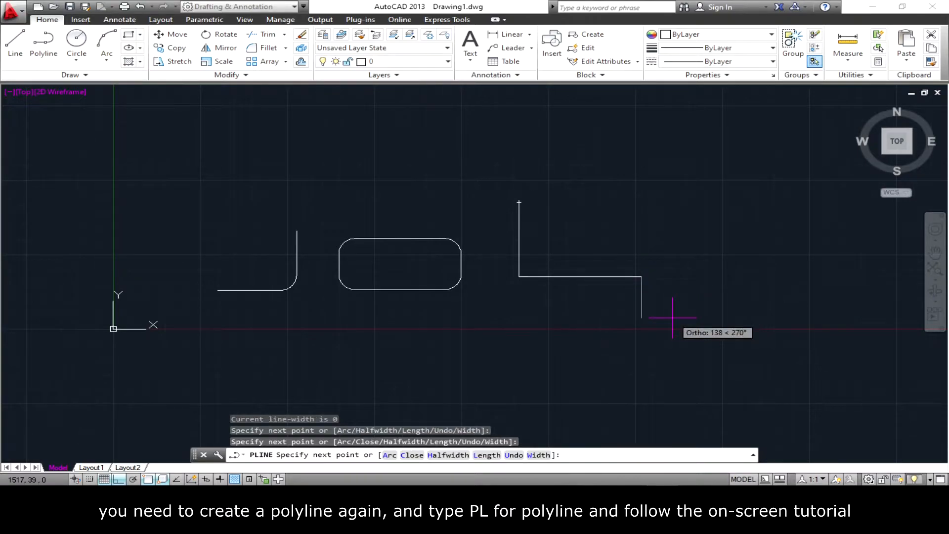
key(Return)
Try to chamfer the corner of the new L-shaped polyline with both distances at 0
scroll(673, 318, up, 2)
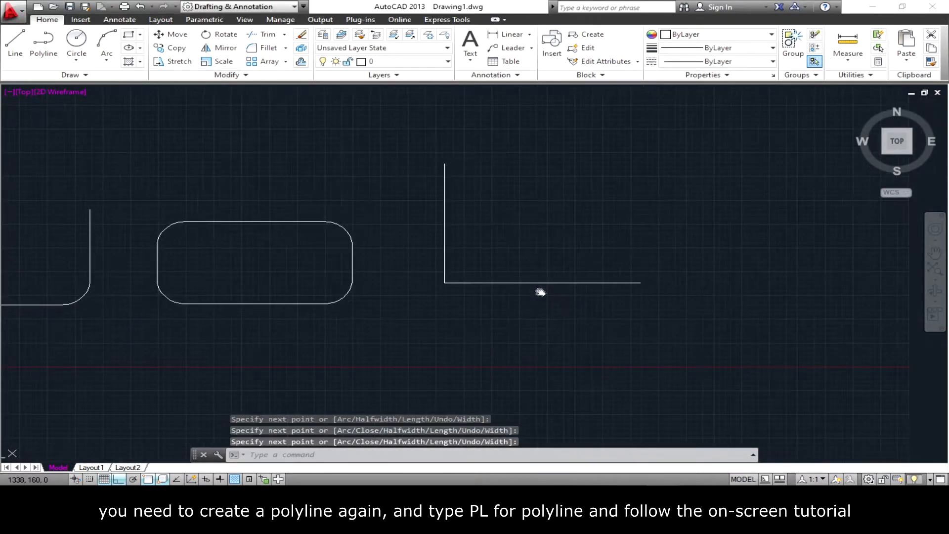
text(cham)
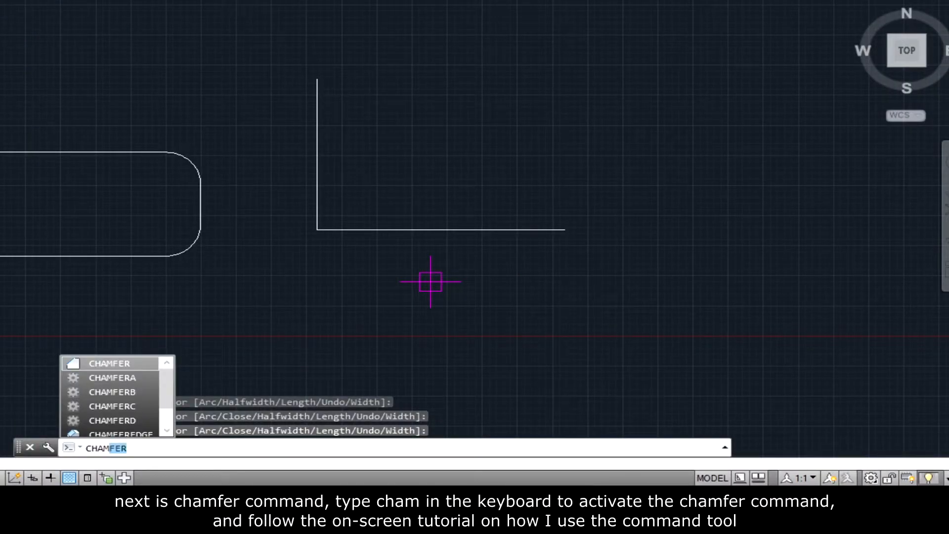
key(Return)
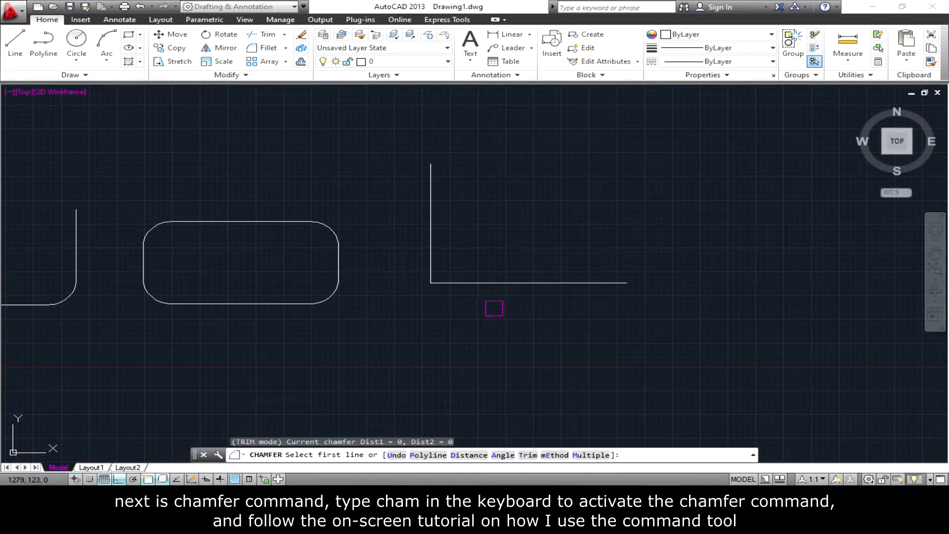
click(380, 230)
click(430, 253)
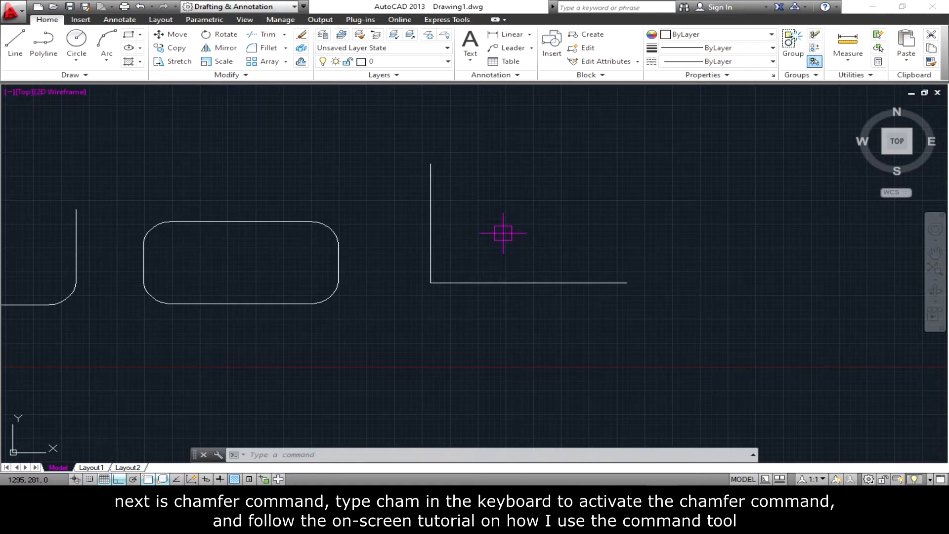
Chamfer the corner of the new L-shaped polyline with first and second distances of 50
text(cham)
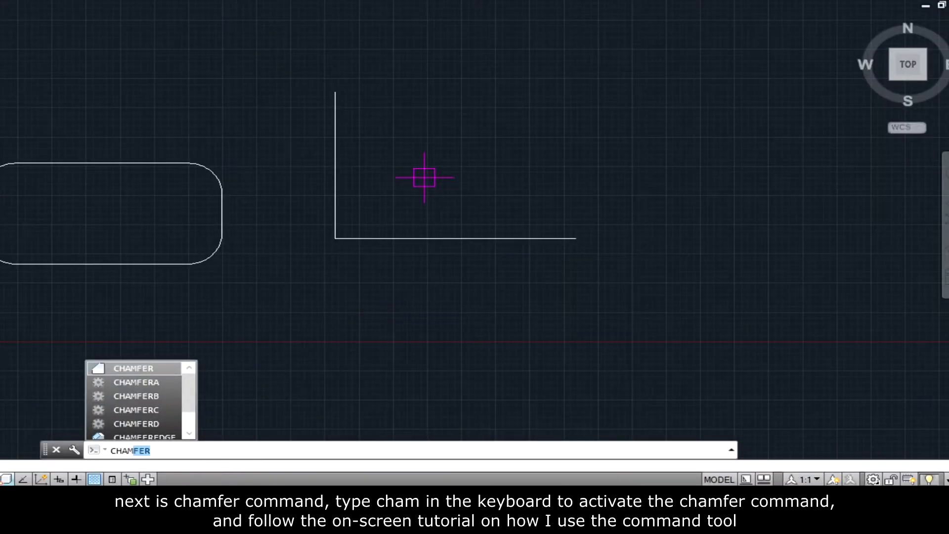
key(Return)
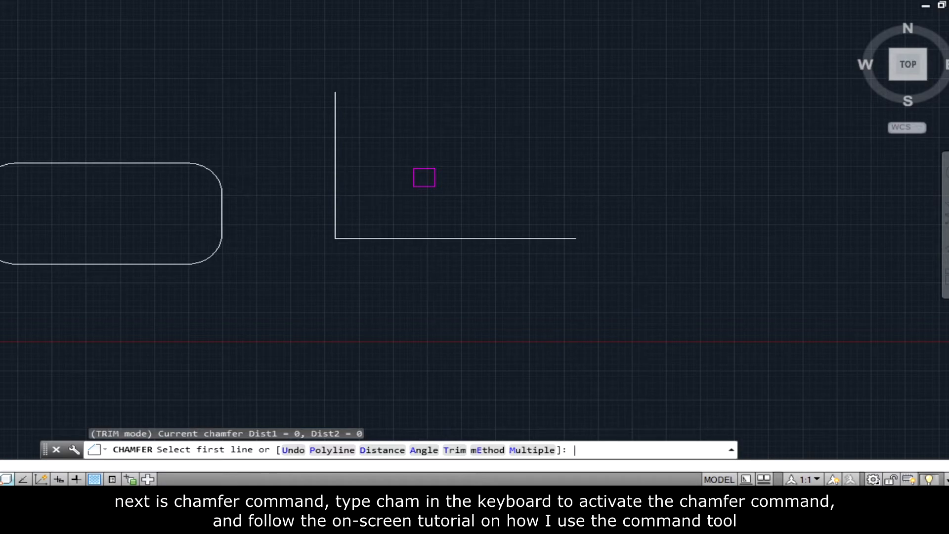
key(Return)
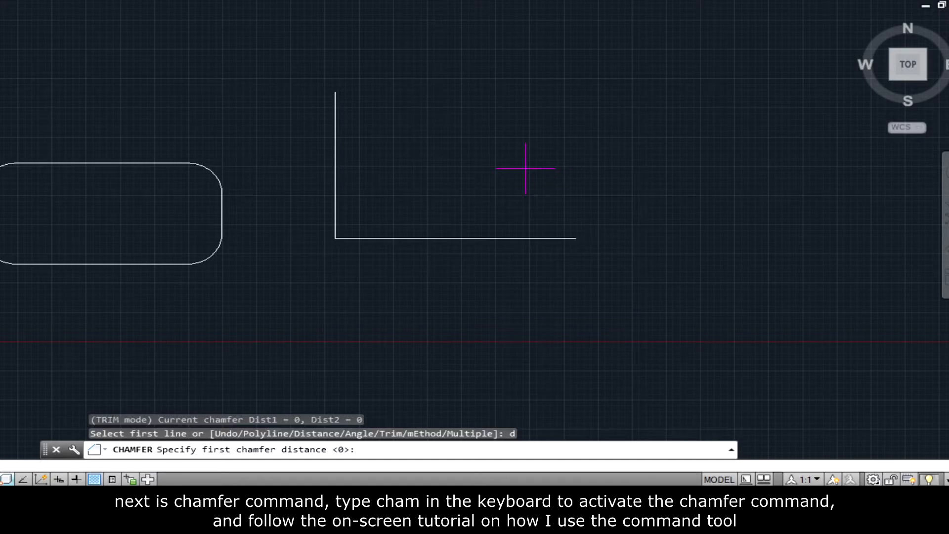
key(Return)
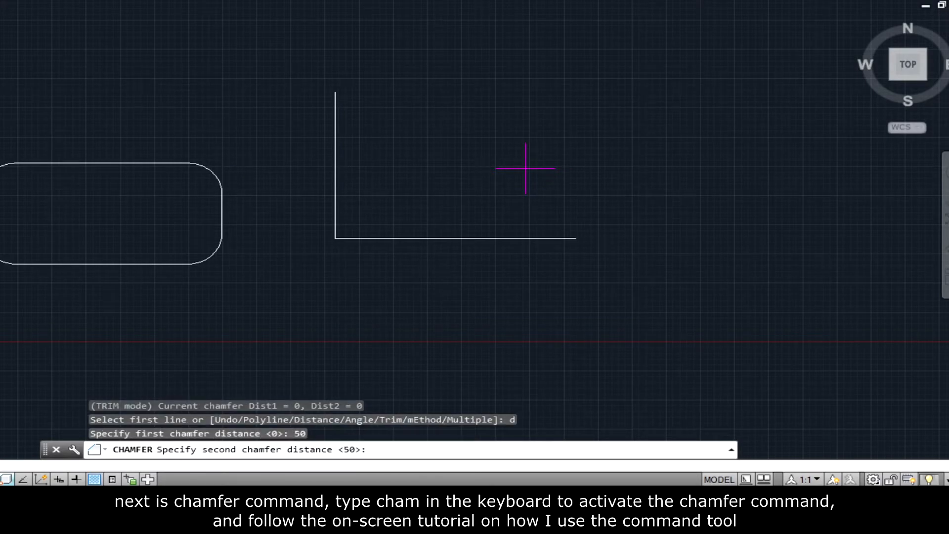
key(Return)
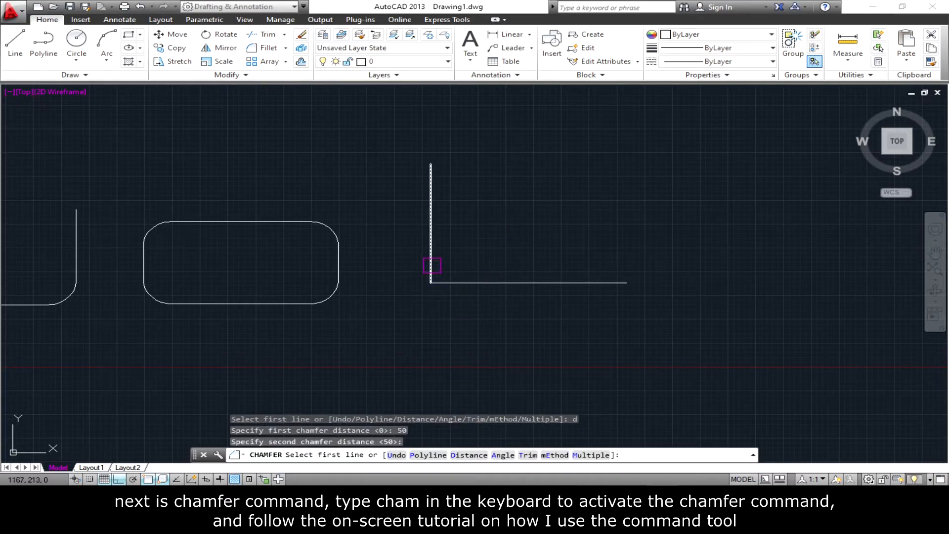
click(430, 255)
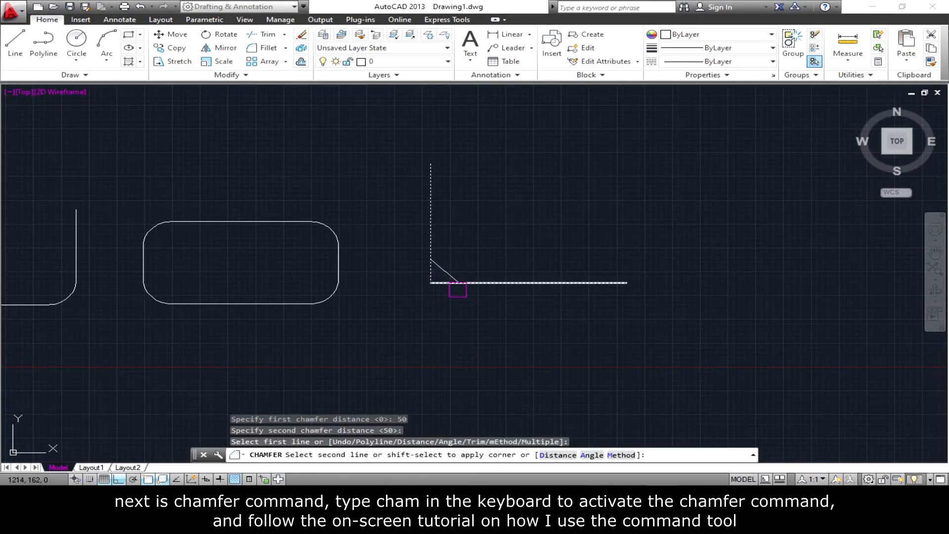
click(457, 290)
Draw a rectangle to the right of the chamfered polyline
scroll(466, 313, up, 2)
scroll(521, 270, down, 3)
mouse_move(525, 271)
middle_down()
mouse_move(470, 281)
mouse_move(383, 276)
middle_up()
middle_drag(513, 303, 462, 300)
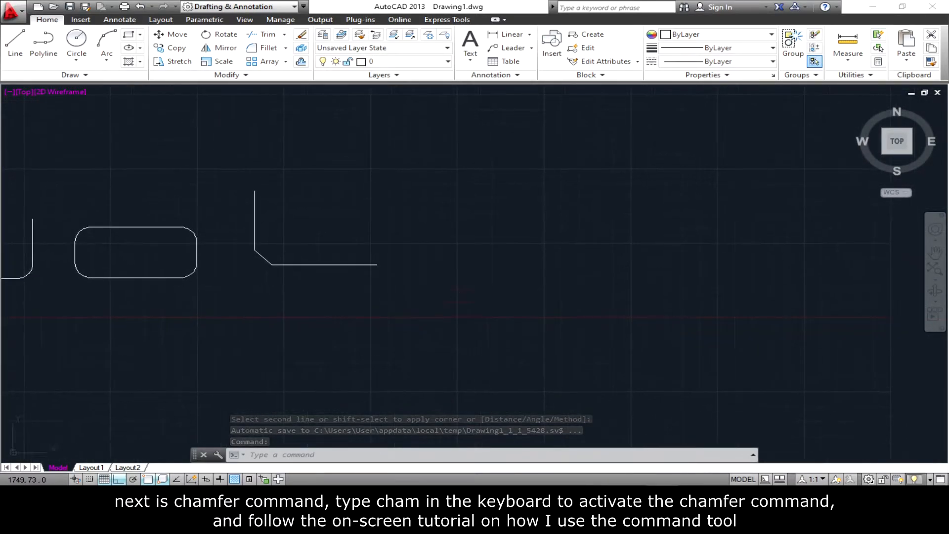
click(129, 34)
click(435, 198)
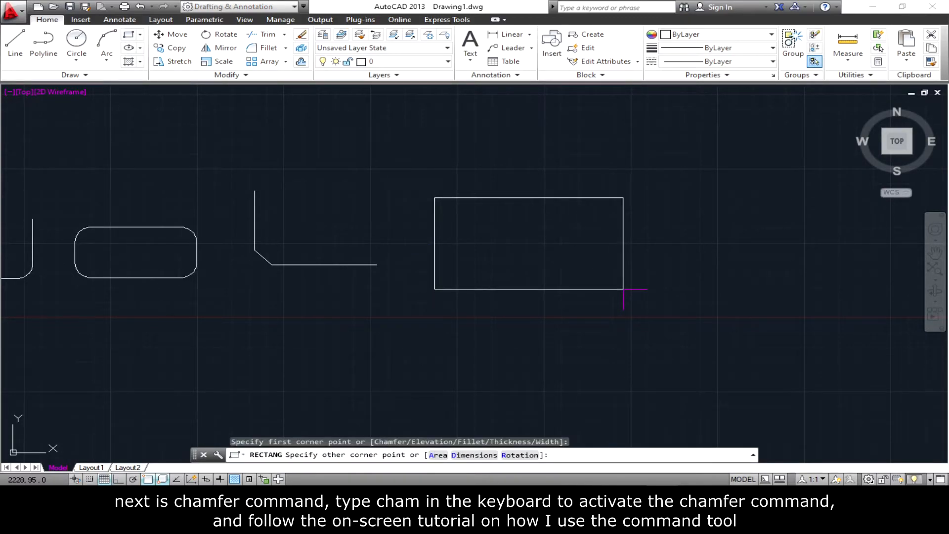
click(623, 289)
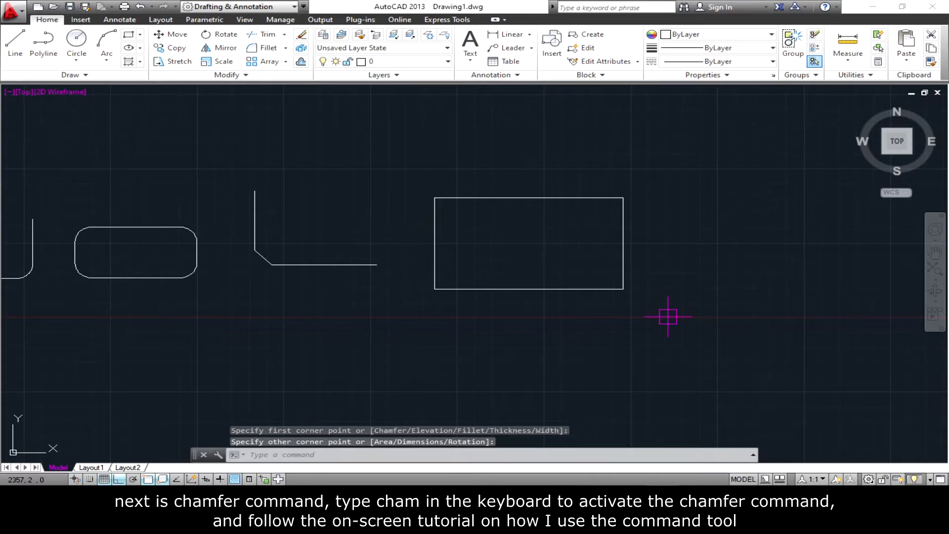
Chamfer the new rectangle's lower-left corner with first distance 50 on the bottom edge and second distance 100 on the left edge
text(cham)
key(Return)
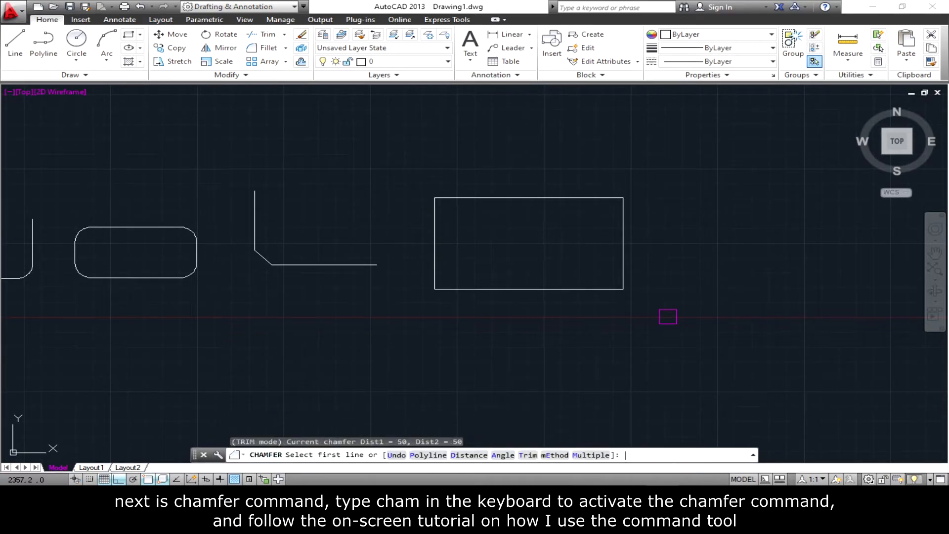
mouse_move(512, 321)
middle_down()
mouse_move(554, 324)
mouse_move(521, 321)
middle_up()
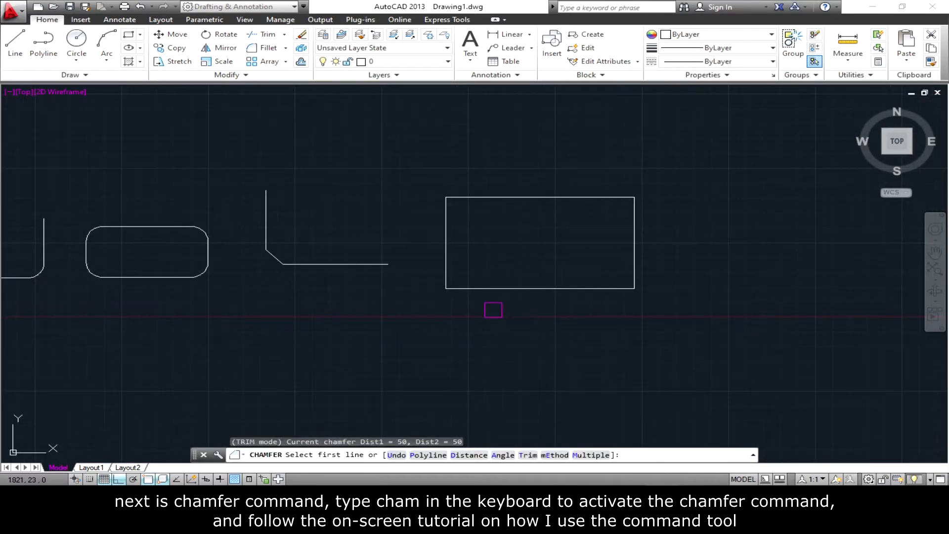
text(d)
key(Return)
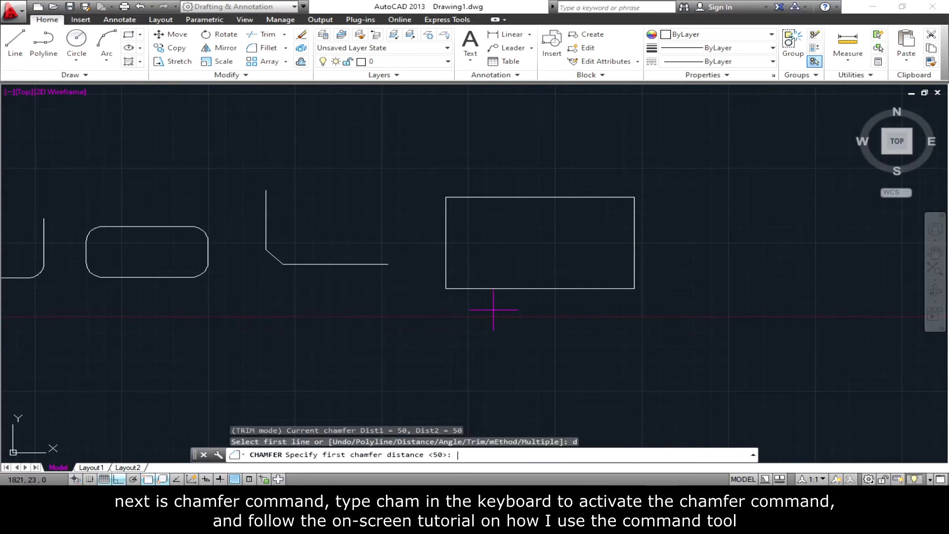
key(Return)
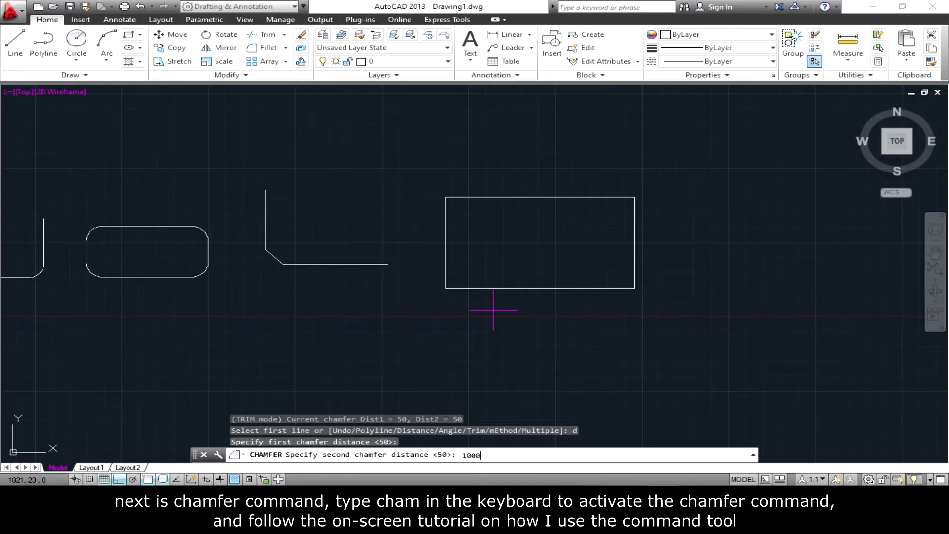
text(100)
key(Return)
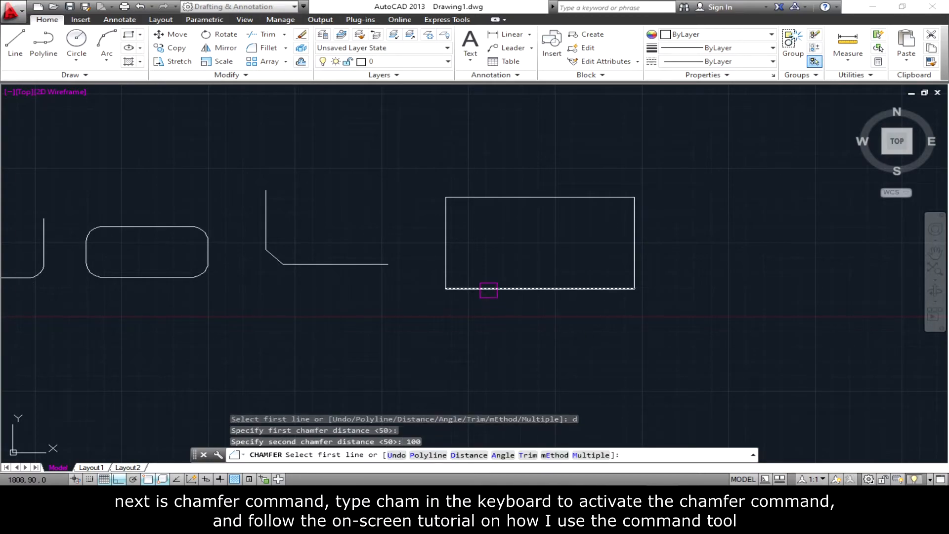
click(493, 290)
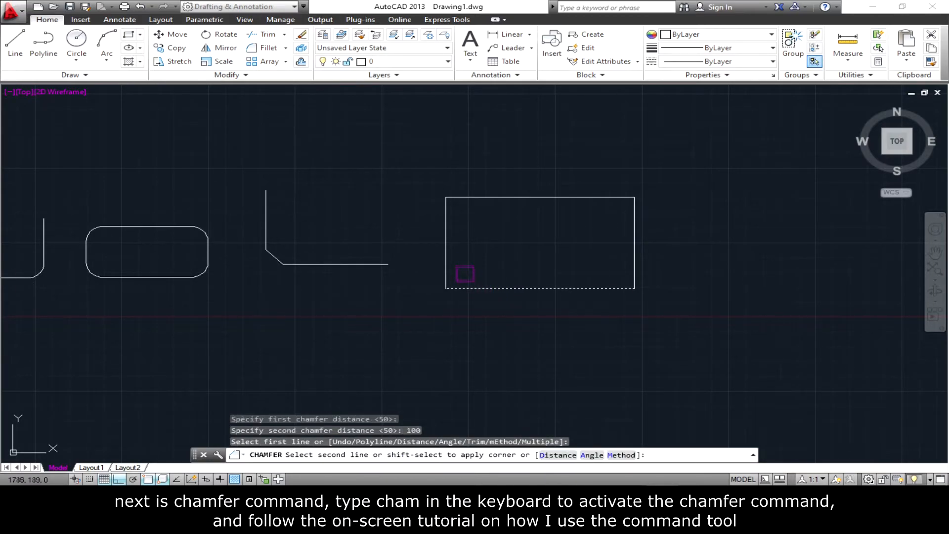
click(447, 255)
Start a Chamfer with the Multiple option and chamfer the rectangle's upper-right corner, taking the right edge first and the top edge second
scroll(449, 275, up, 2)
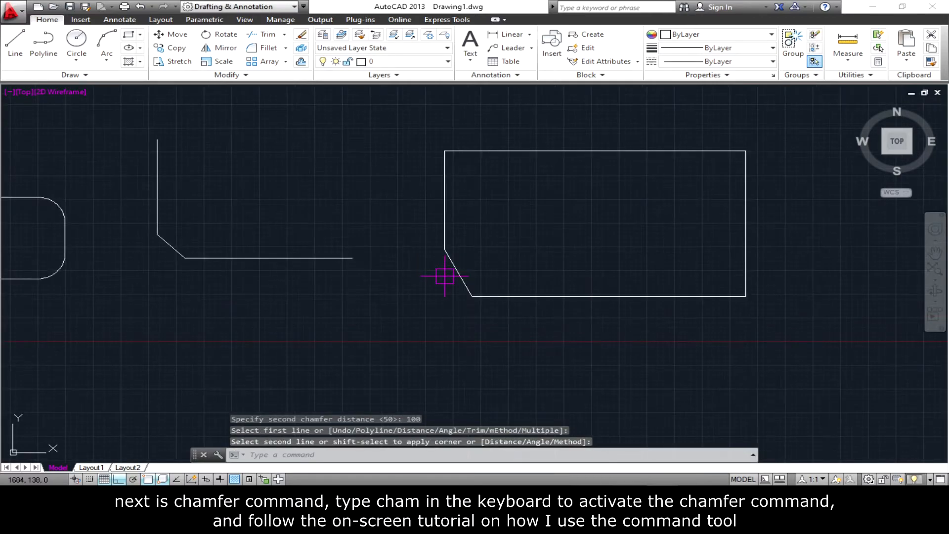
mouse_move(531, 270)
middle_down()
mouse_move(471, 250)
mouse_move(436, 253)
middle_up()
text(c)
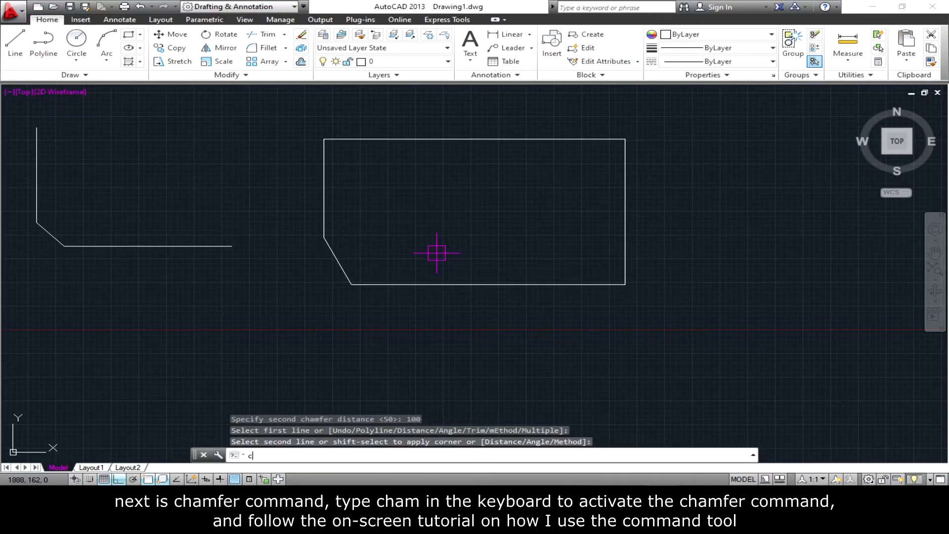
text(ham)
key(Return)
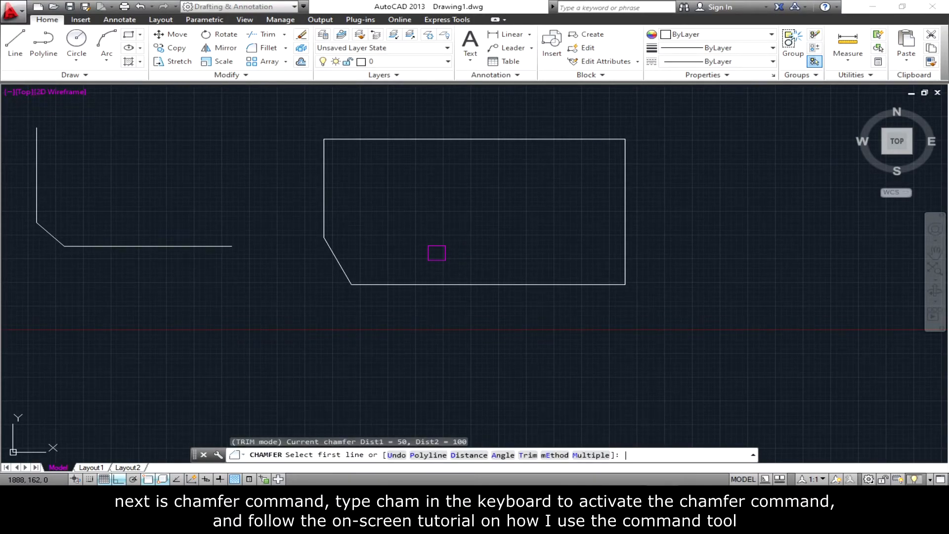
text(m)
key(Return)
click(625, 190)
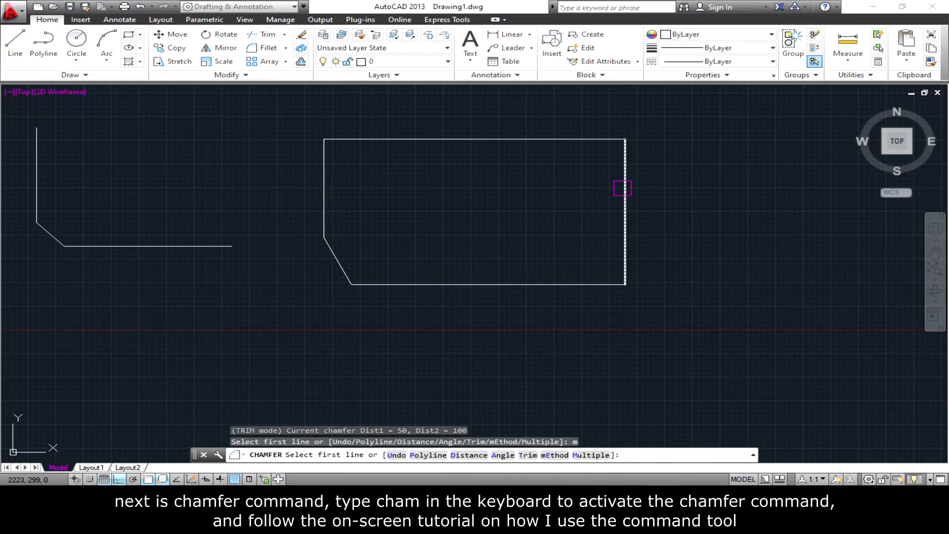
click(540, 139)
Chamfer the rectangle's lower-right corner starting from the right edge and its upper-left corner starting from the top edge, and end the command
scroll(502, 229, down, 3)
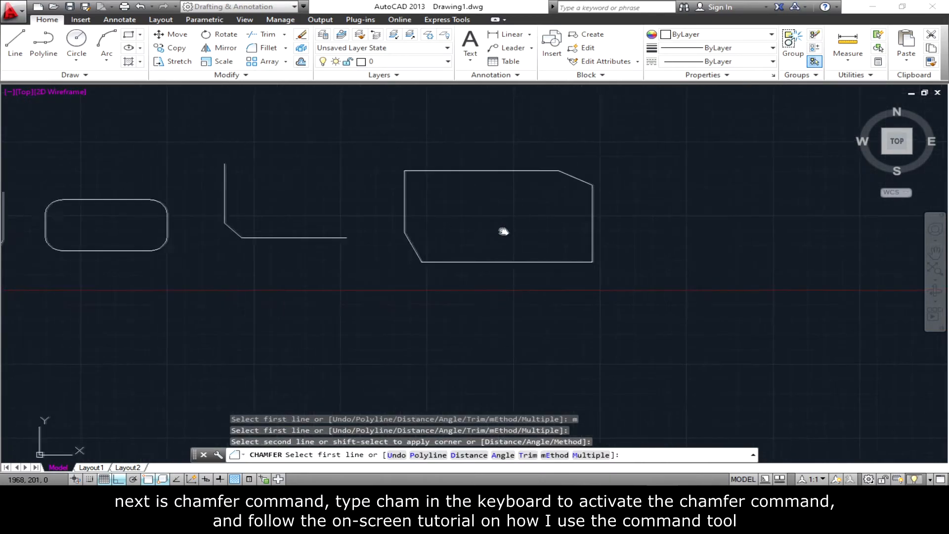
click(593, 229)
click(546, 262)
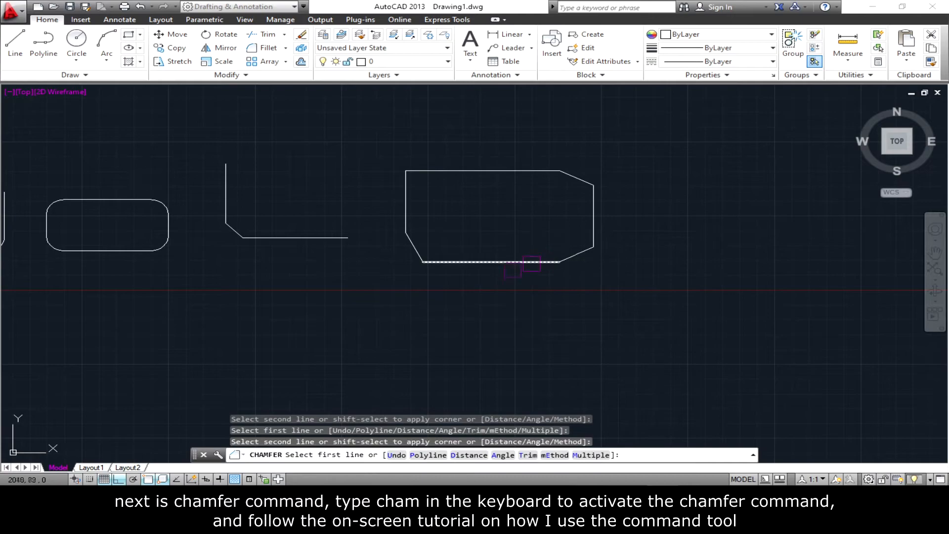
click(435, 171)
click(407, 187)
middle_drag(466, 212, 619, 227)
key(Return)
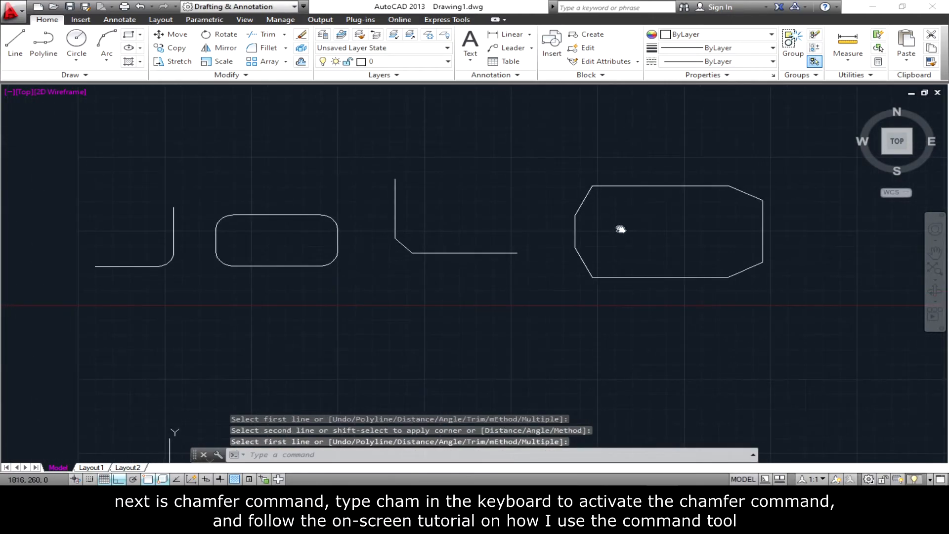